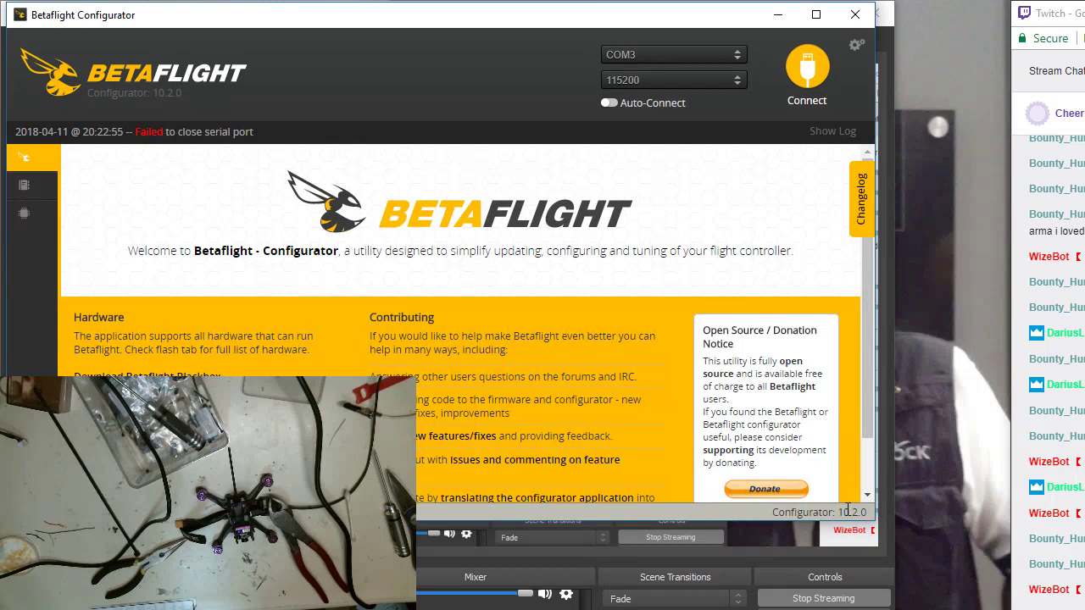
Connect to the flight controller on COM3 at 115200 baud, check the receiver channels and open the mode assignments.
drag(872, 519, 1013, 603)
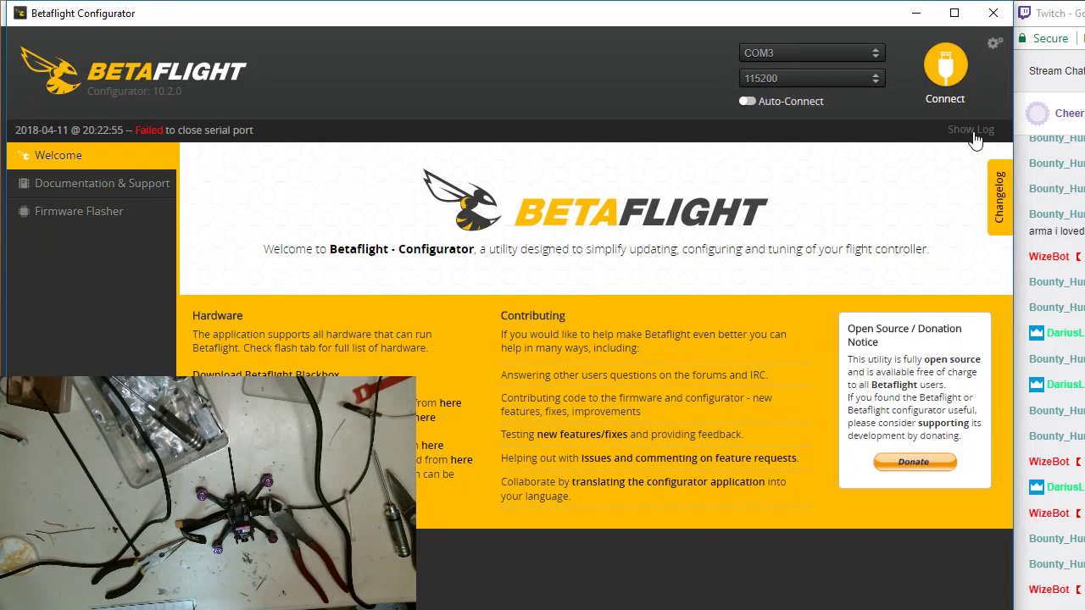
click(950, 70)
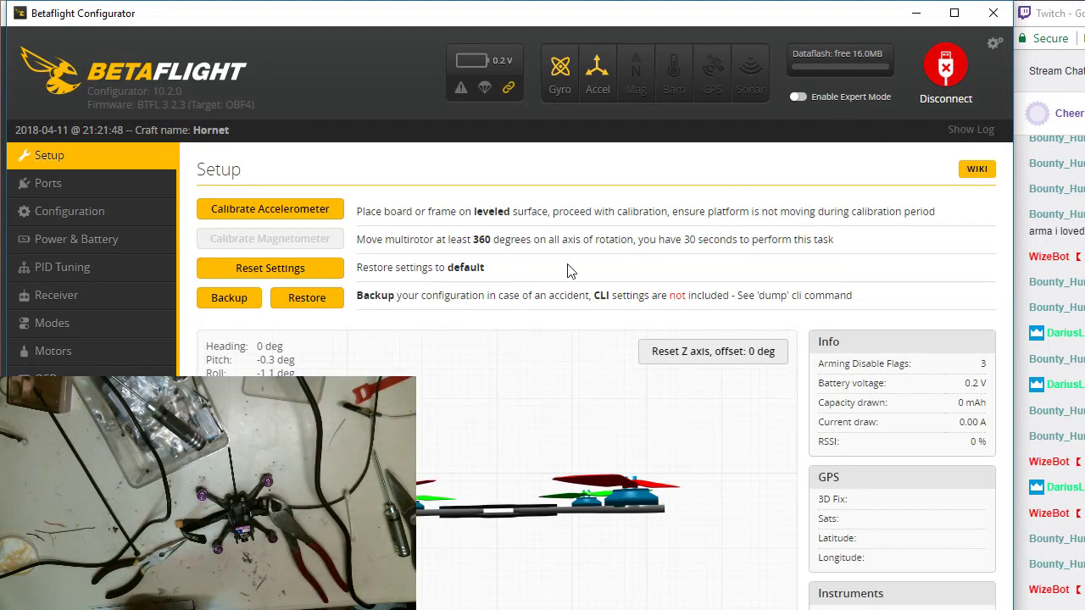
click(55, 297)
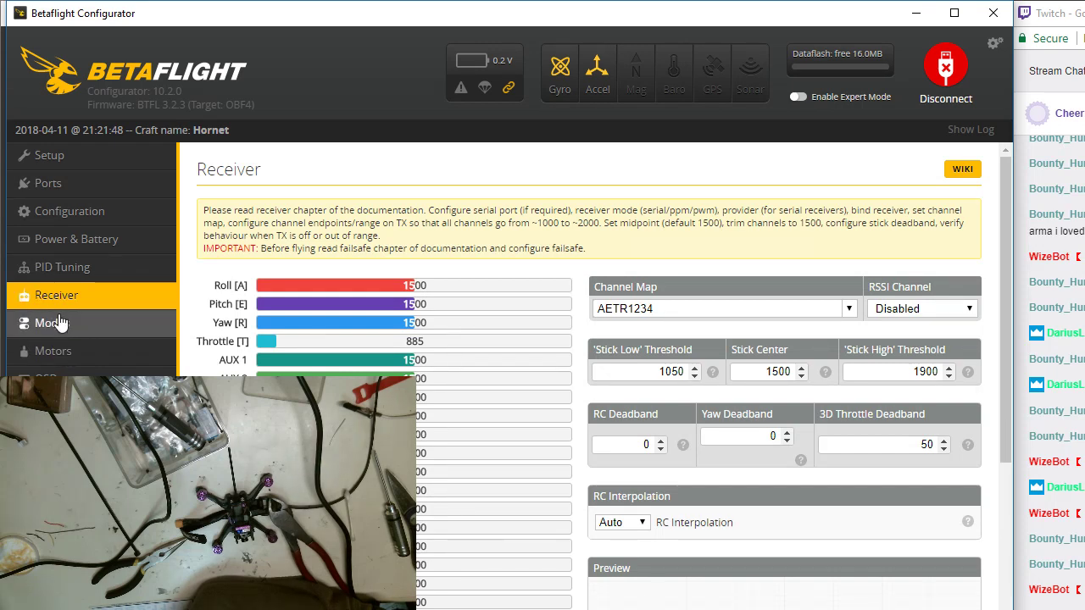
click(59, 315)
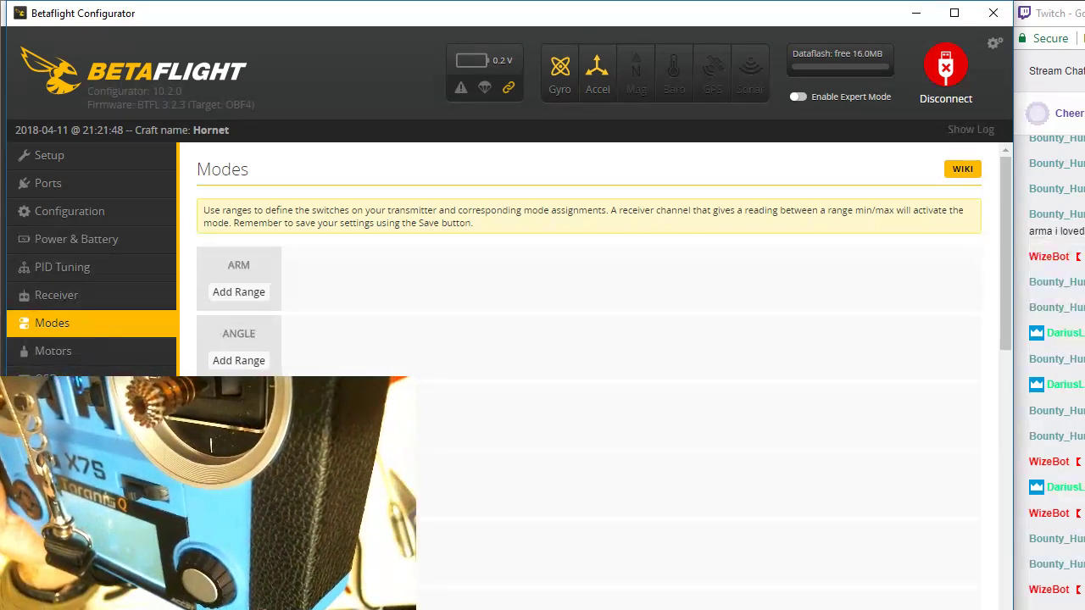
key(alt+Tab)
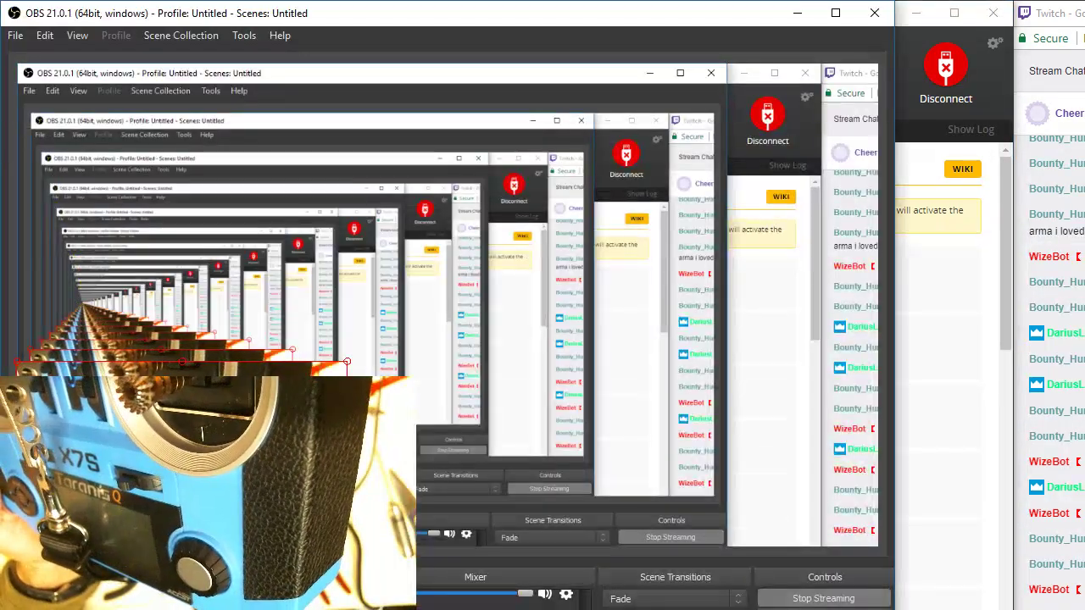
key(alt+Tab)
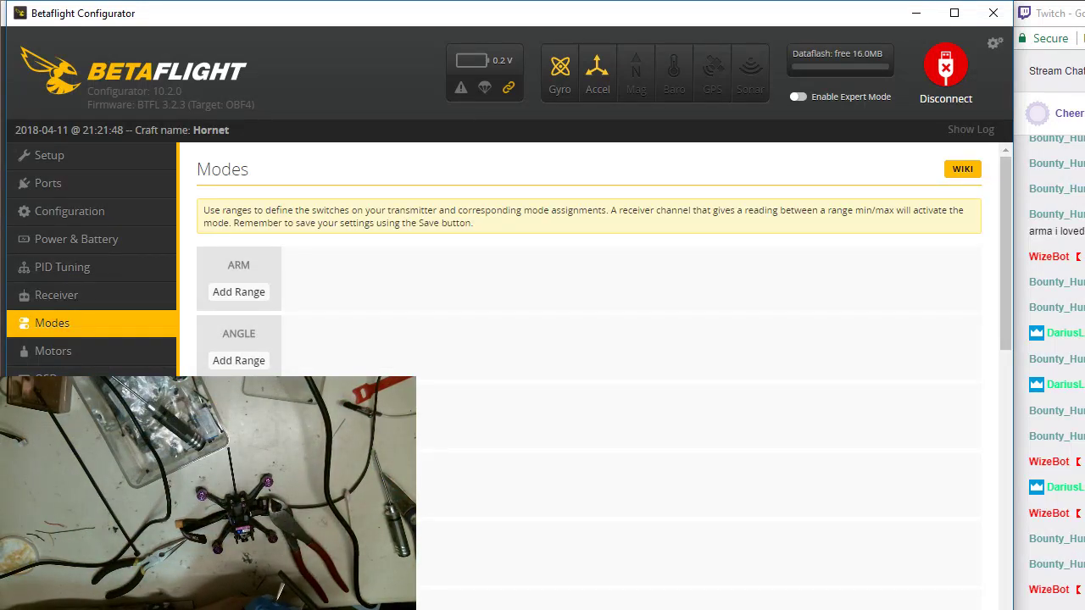
click(241, 298)
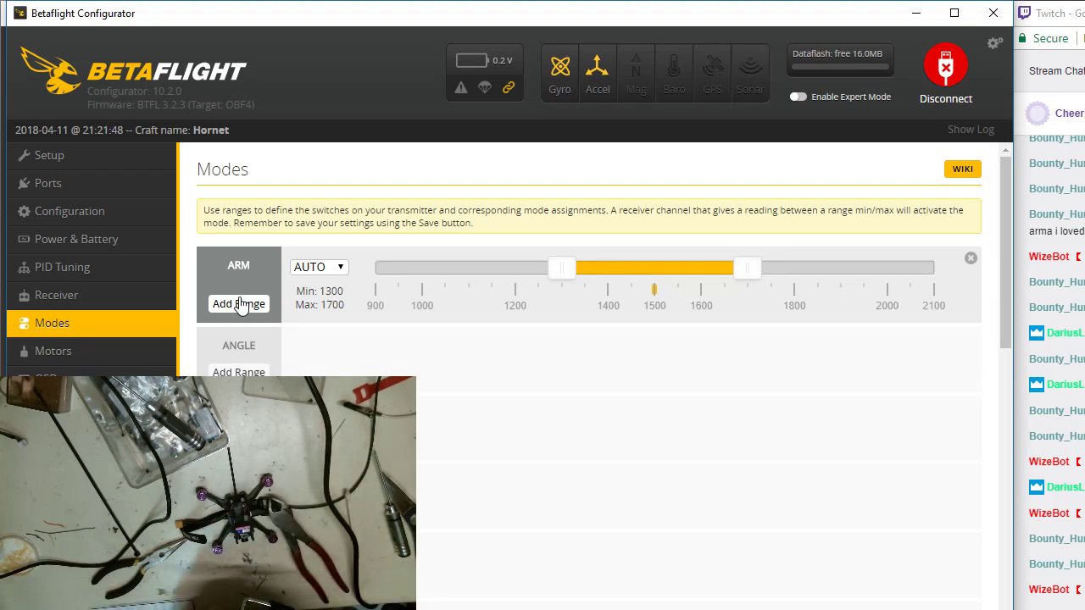
Check that the receiver channels respond, and add an Arm mode range on AUX 1 from 1700 to 2100.
click(95, 290)
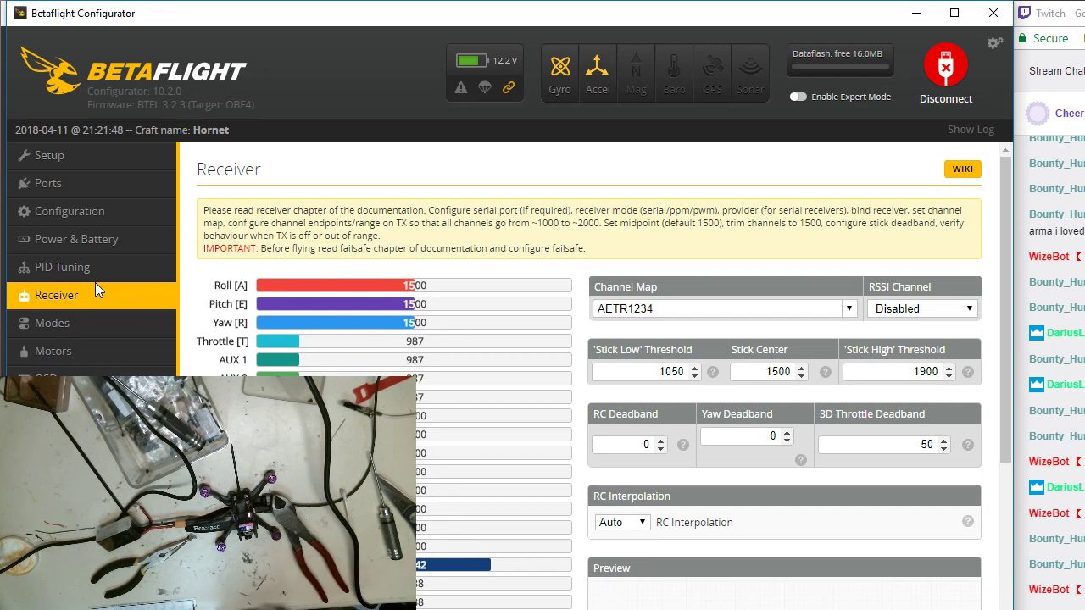
click(68, 322)
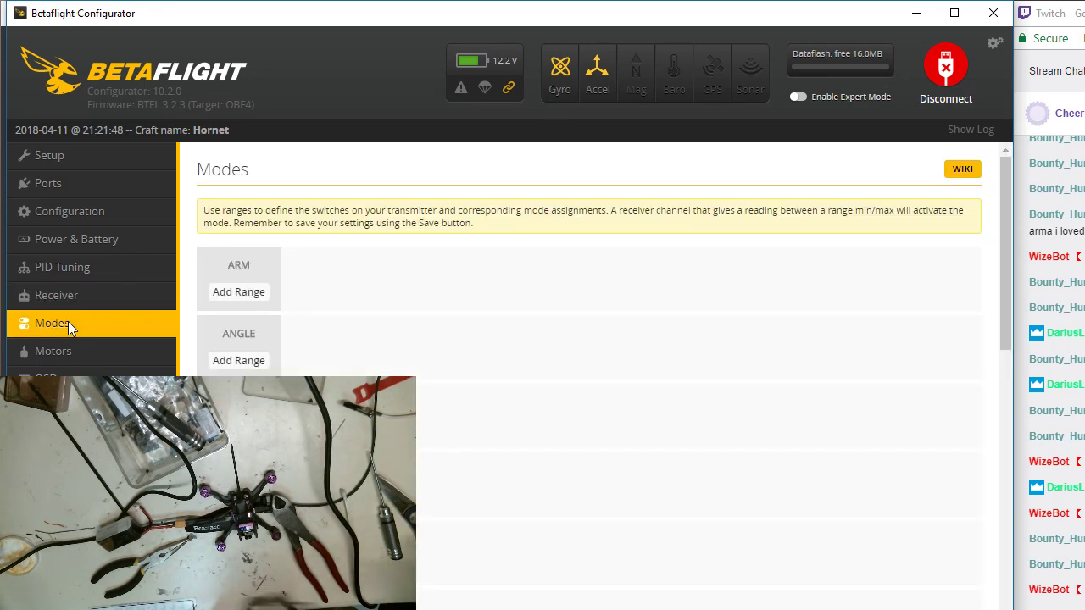
click(238, 292)
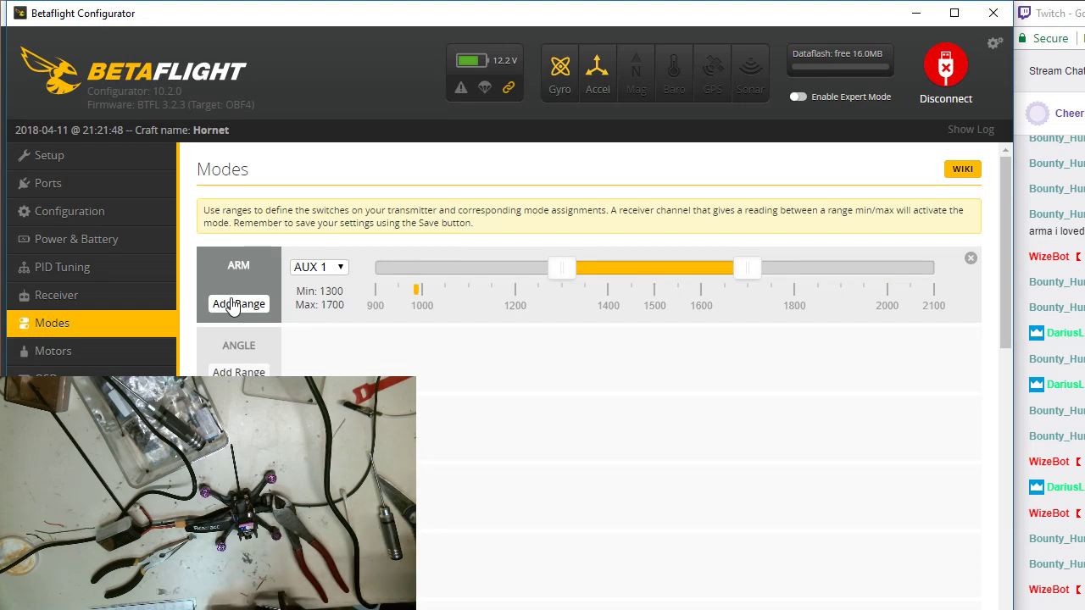
drag(607, 269, 844, 236)
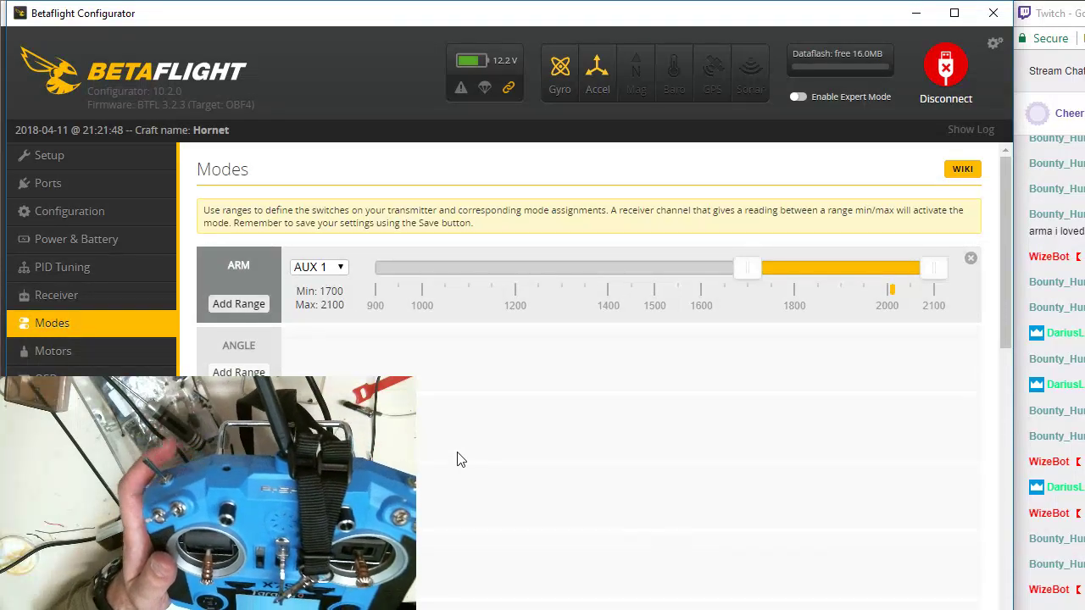
Add an Angle mode range on AUX 2 from 1700 to 2100, and a 1300 to 1700 range for the mode directly below Angle.
click(239, 372)
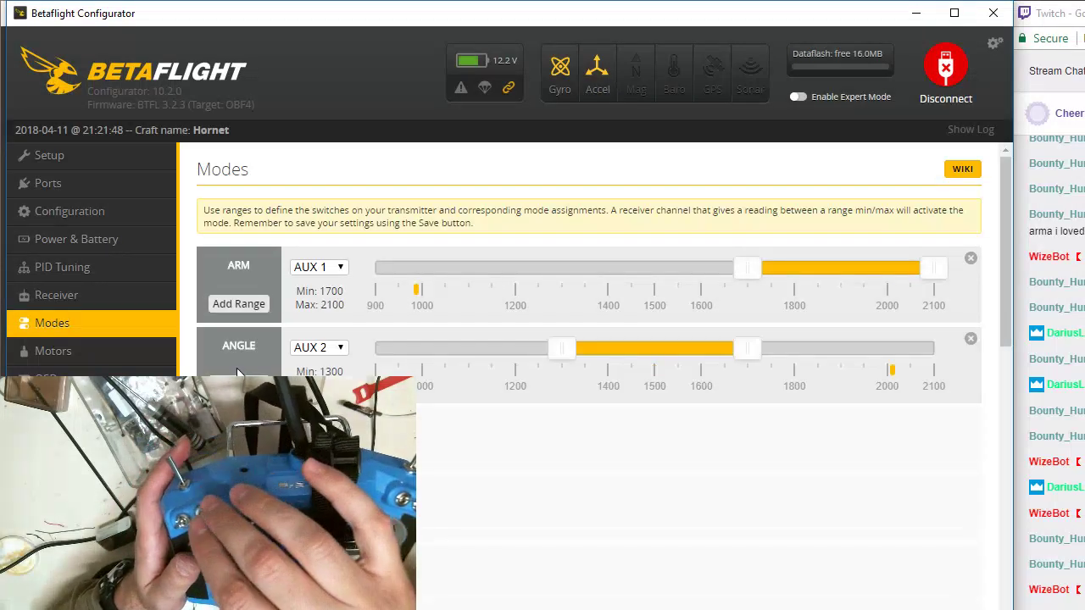
drag(561, 348, 644, 348)
drag(746, 348, 828, 347)
drag(702, 385, 807, 384)
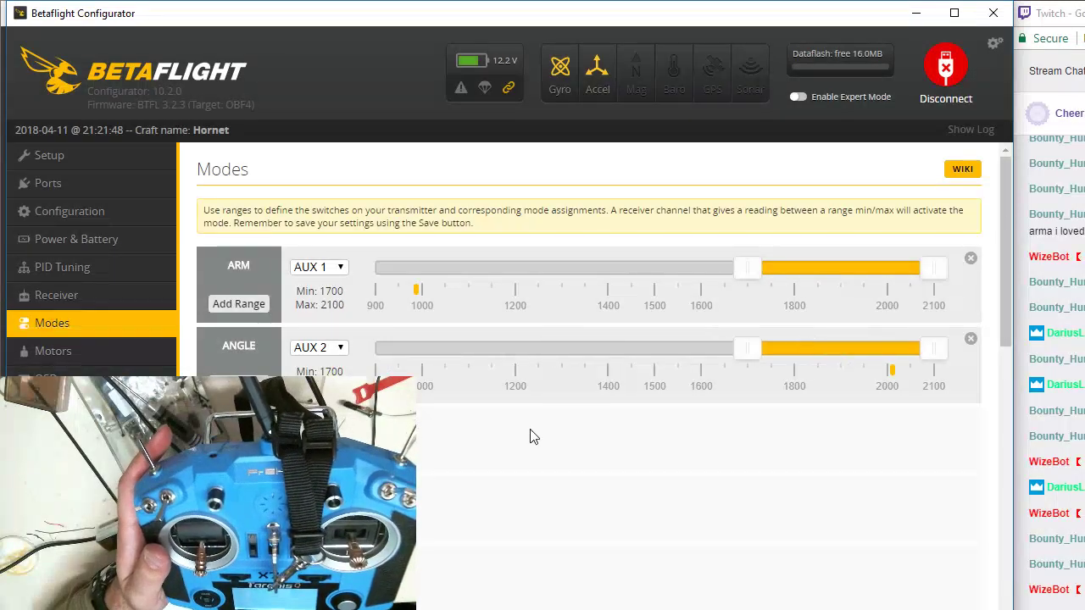
click(239, 384)
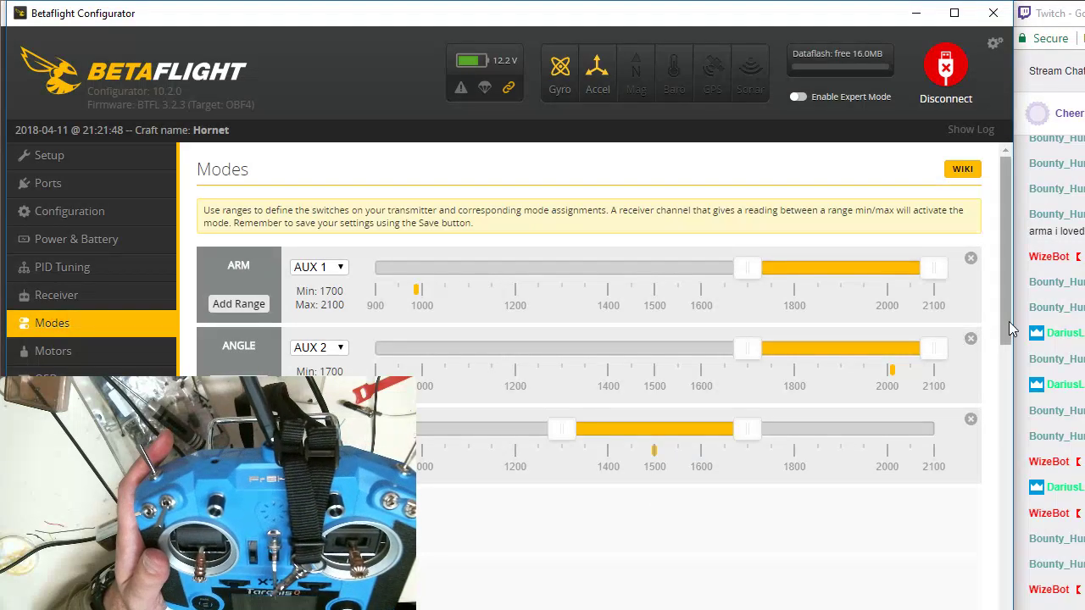
Add a range for the mode directly below Failsafe and shift it to the low end, with a maximum of 1300.
drag(1009, 321, 999, 508)
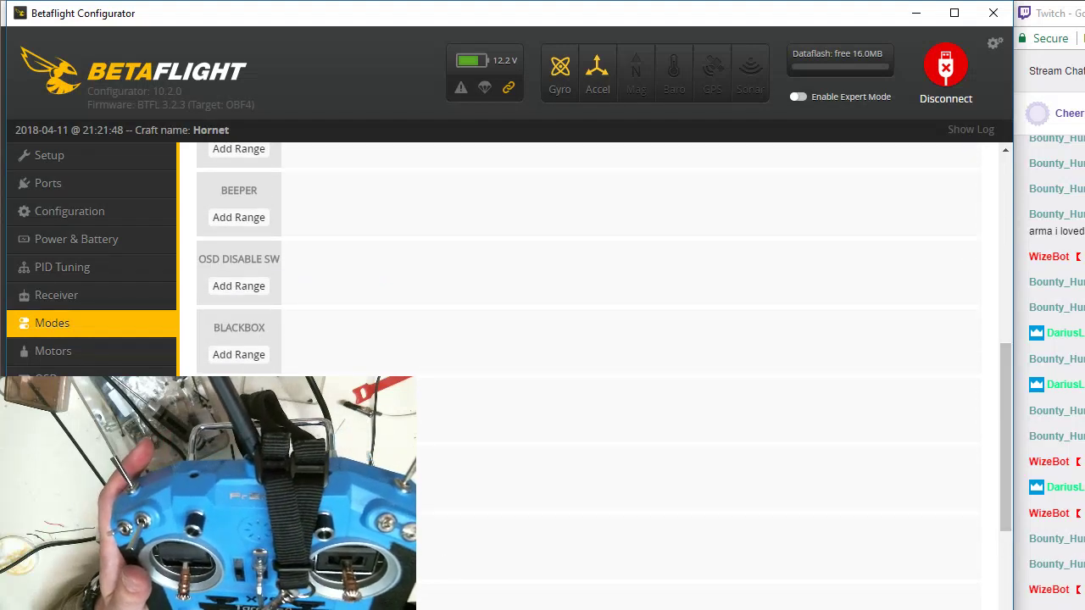
click(238, 492)
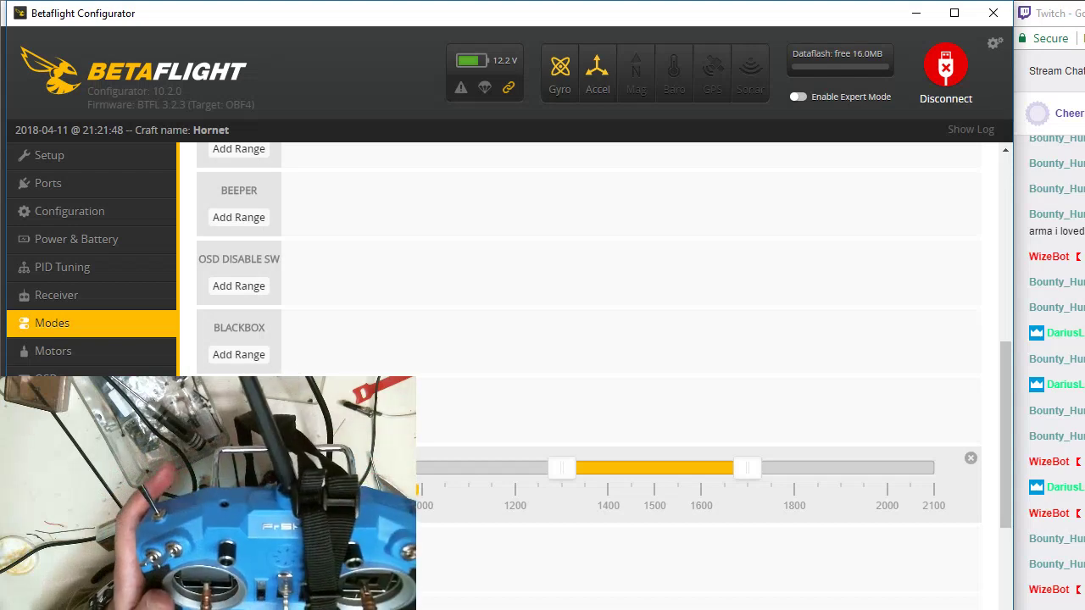
drag(605, 467, 428, 467)
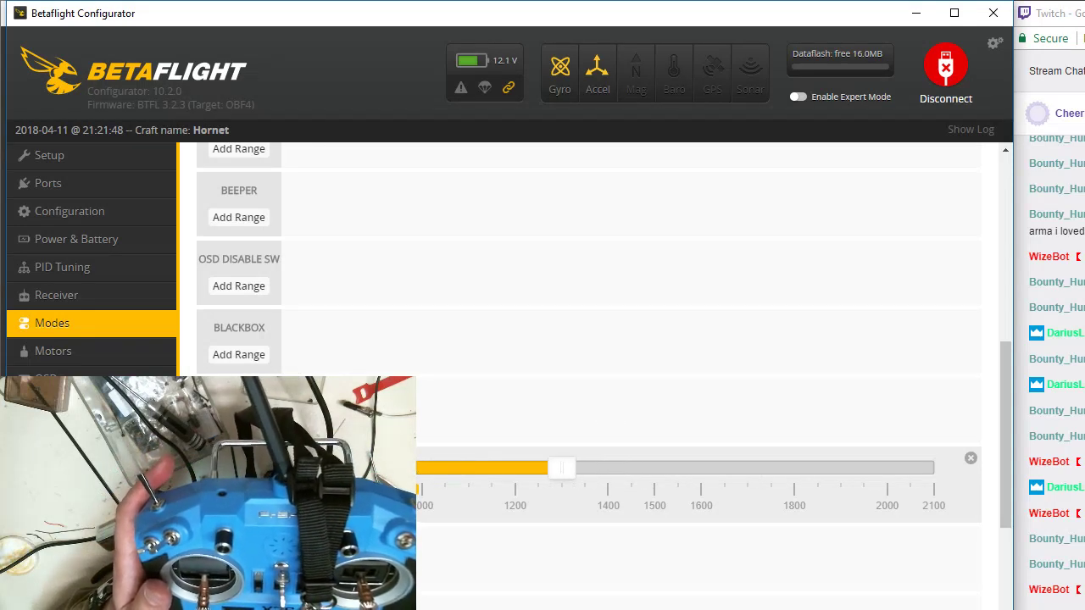
Add a Beeper mode range on AUX 3 from 1700 to 2100 and save the mode settings.
click(240, 222)
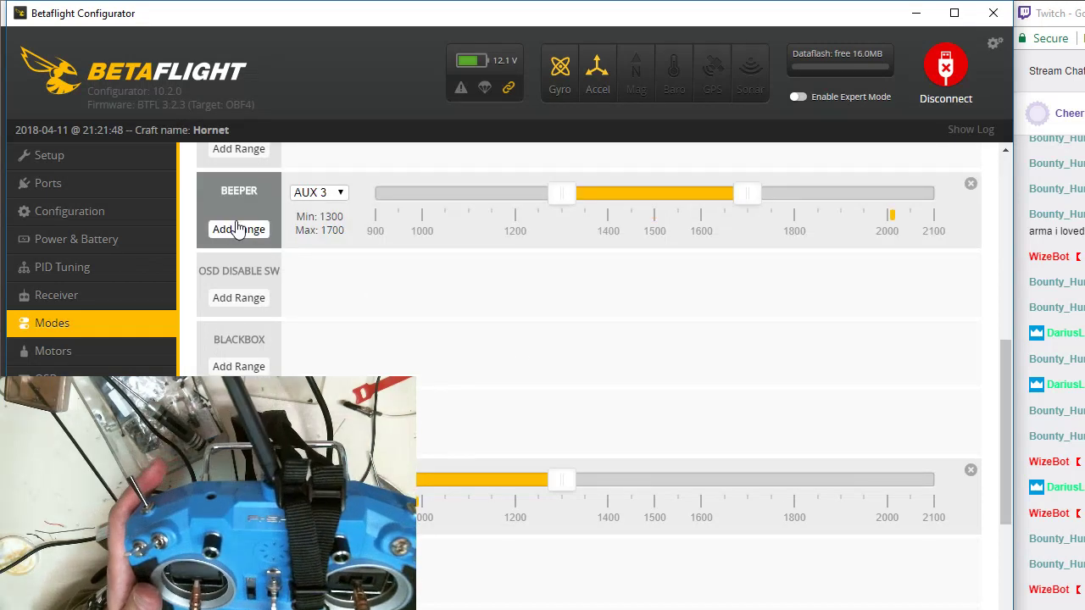
drag(636, 196, 849, 258)
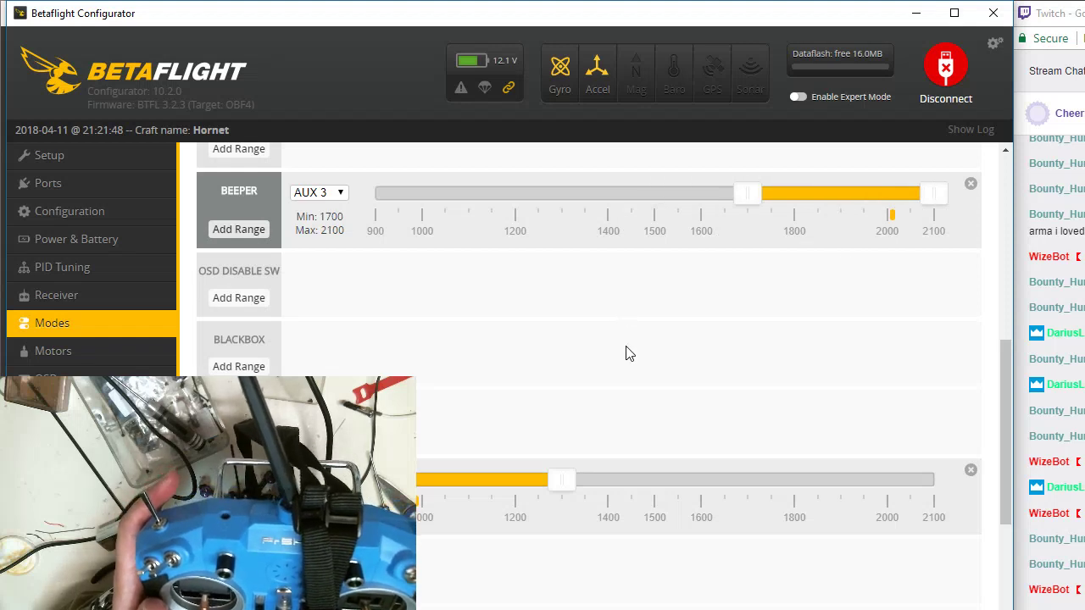
mouse_move(1004, 358)
mouse_down()
mouse_move(1010, 527)
mouse_move(990, 560)
mouse_up()
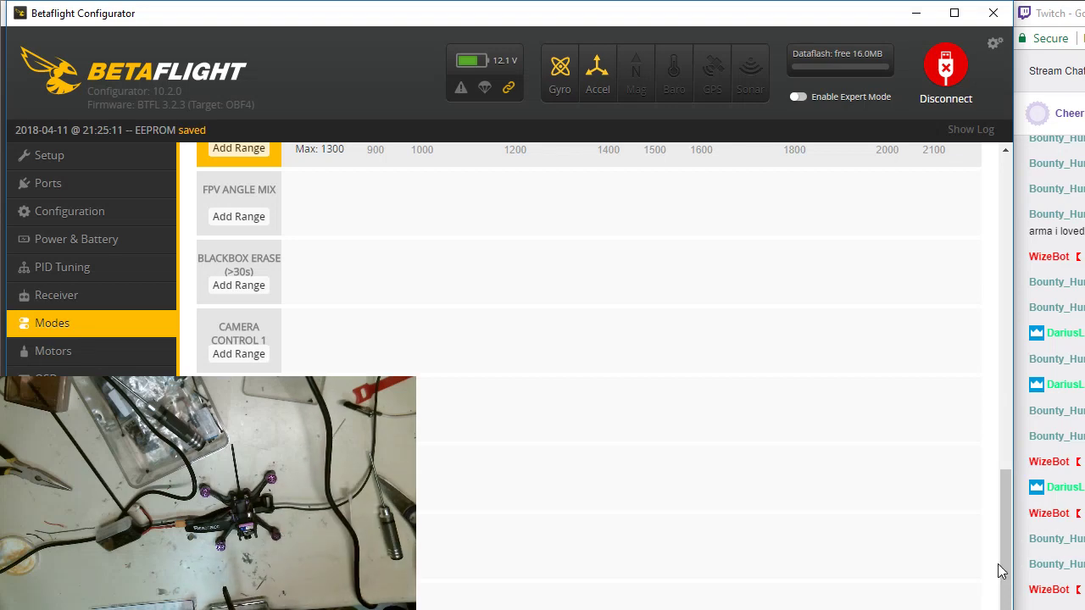
drag(1012, 553, 937, 185)
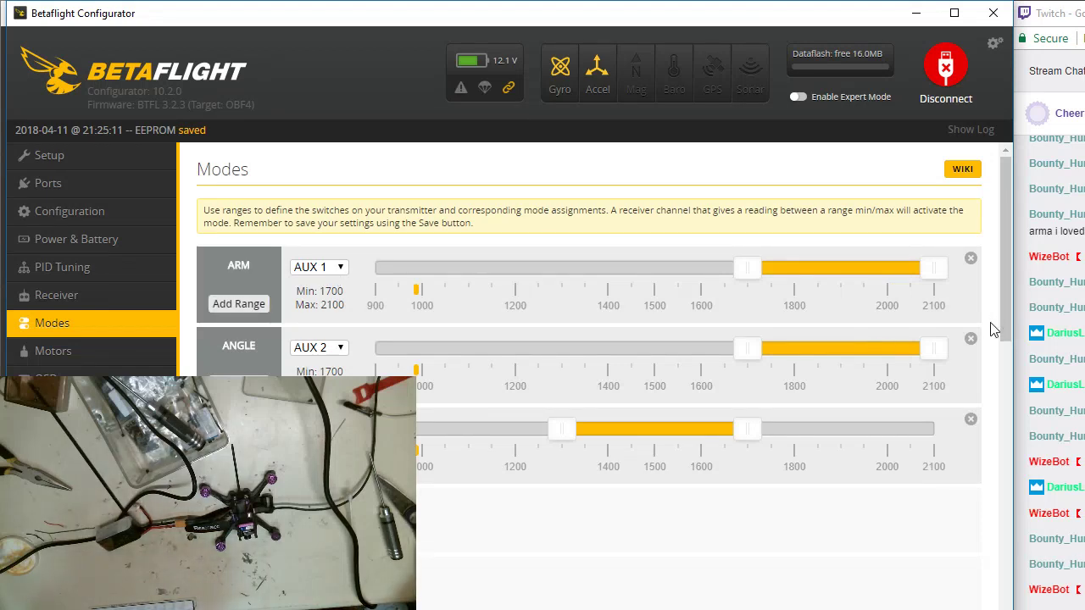
drag(1006, 314, 981, 523)
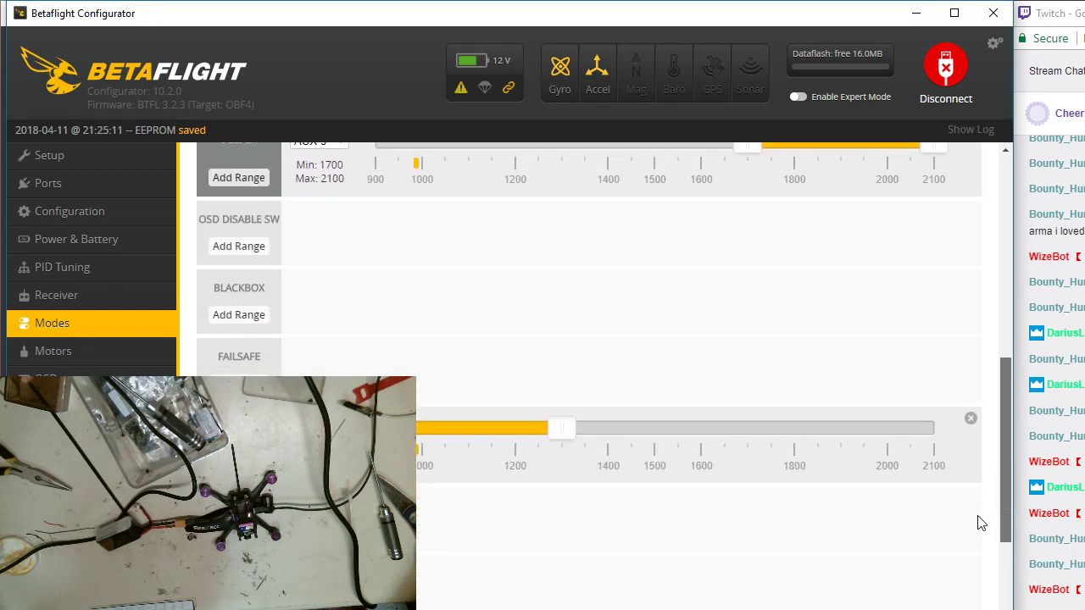
drag(980, 523, 981, 523)
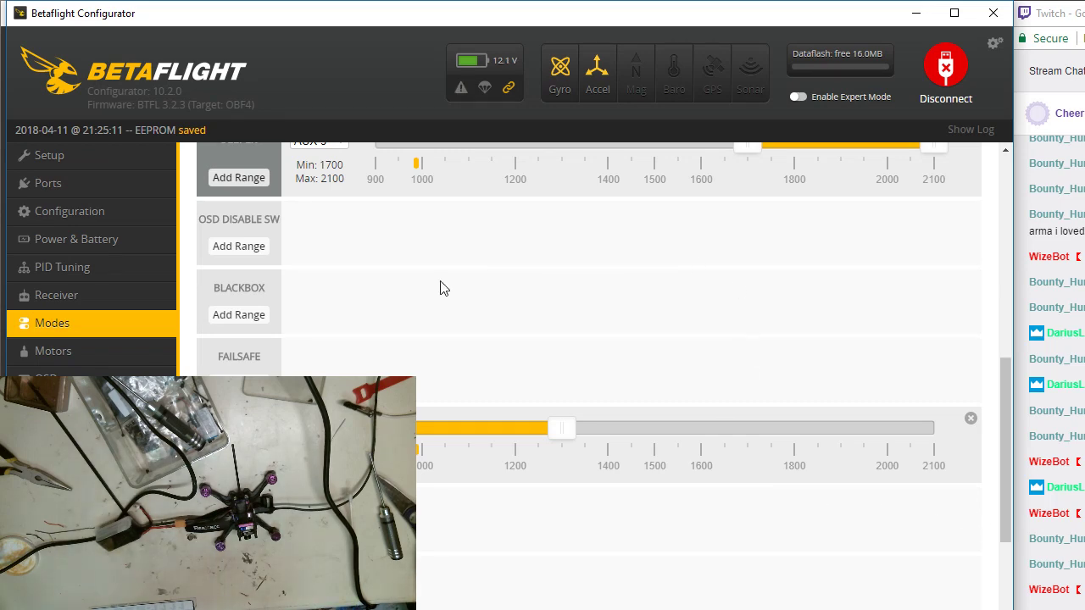
Enable motor control and arming in the motor test by acknowledging that the propellers are removed.
click(75, 353)
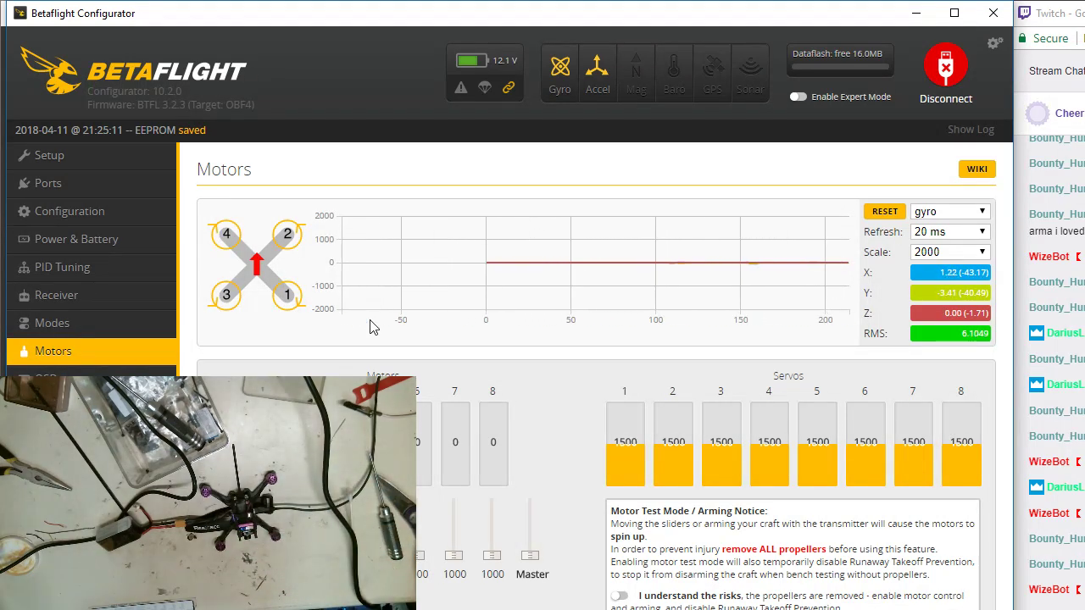
click(618, 597)
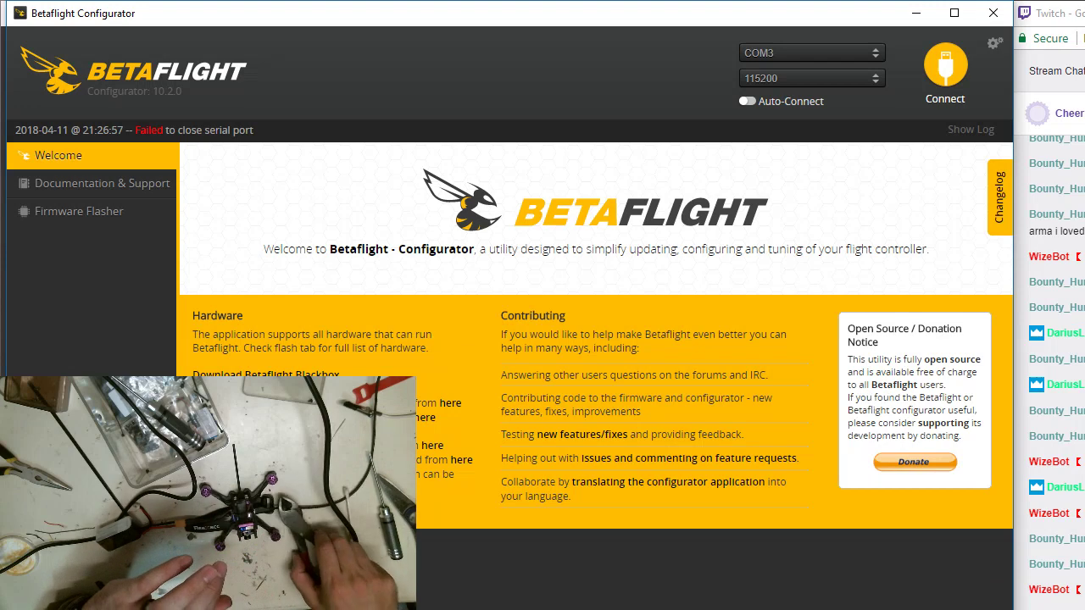
Reconnect the flight controller on COM3, enable motor test mode for a test, and switch it off again.
click(945, 100)
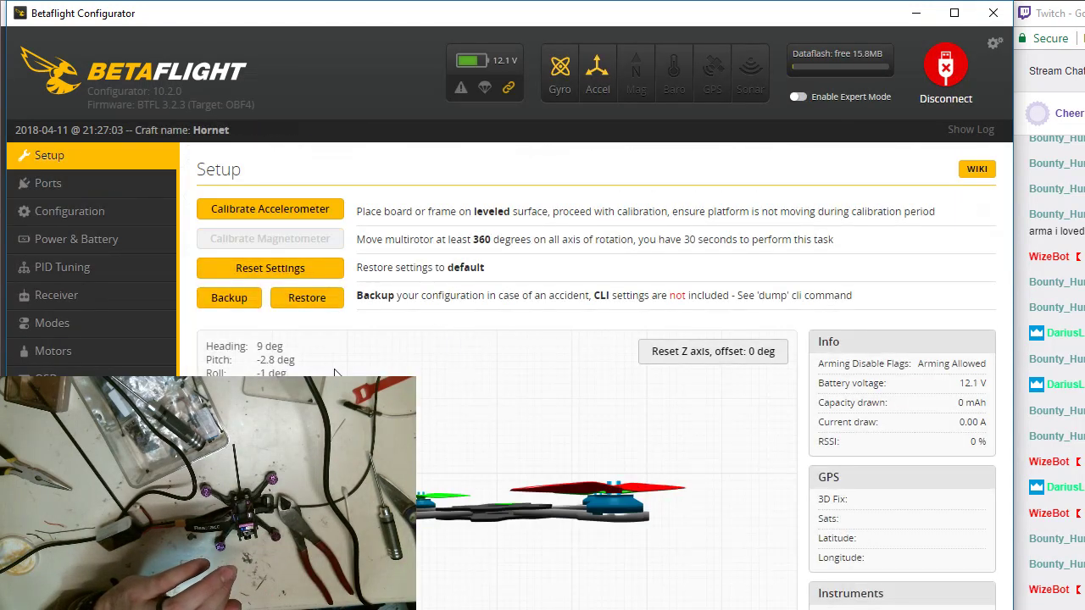
click(89, 366)
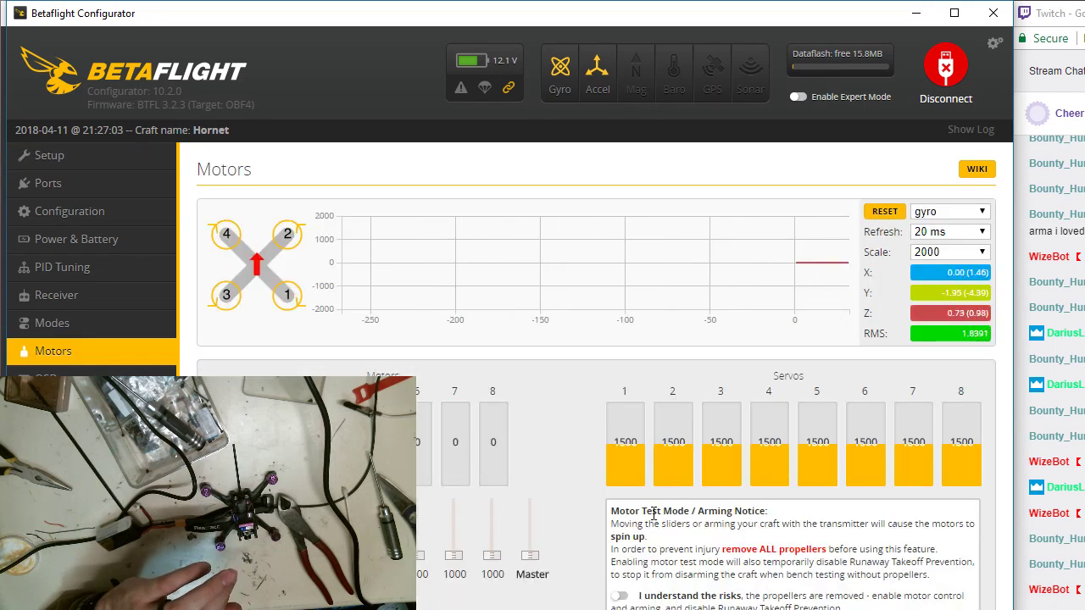
click(620, 596)
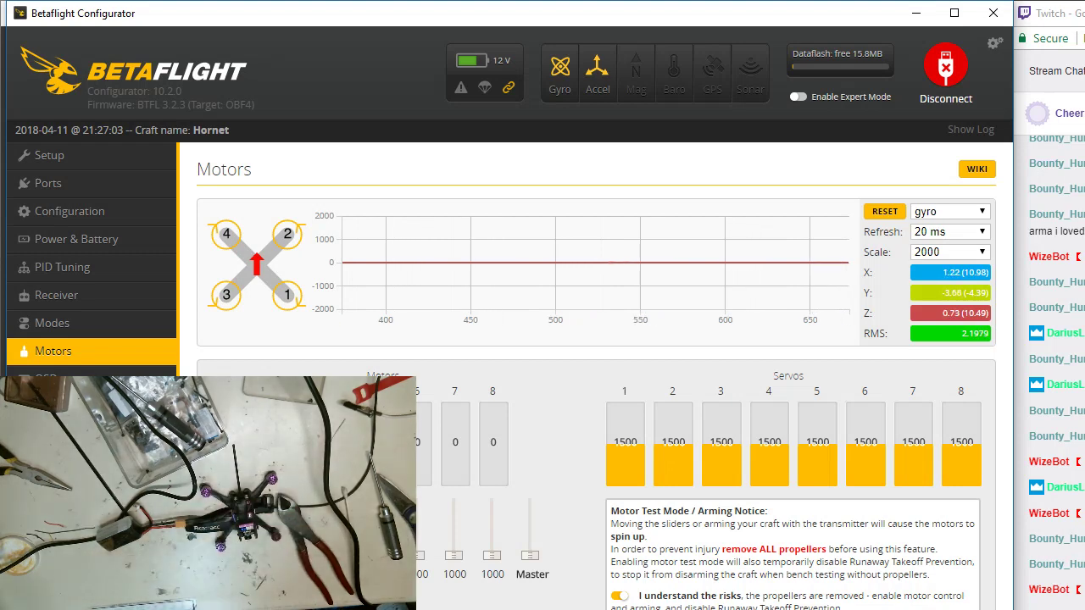
click(620, 596)
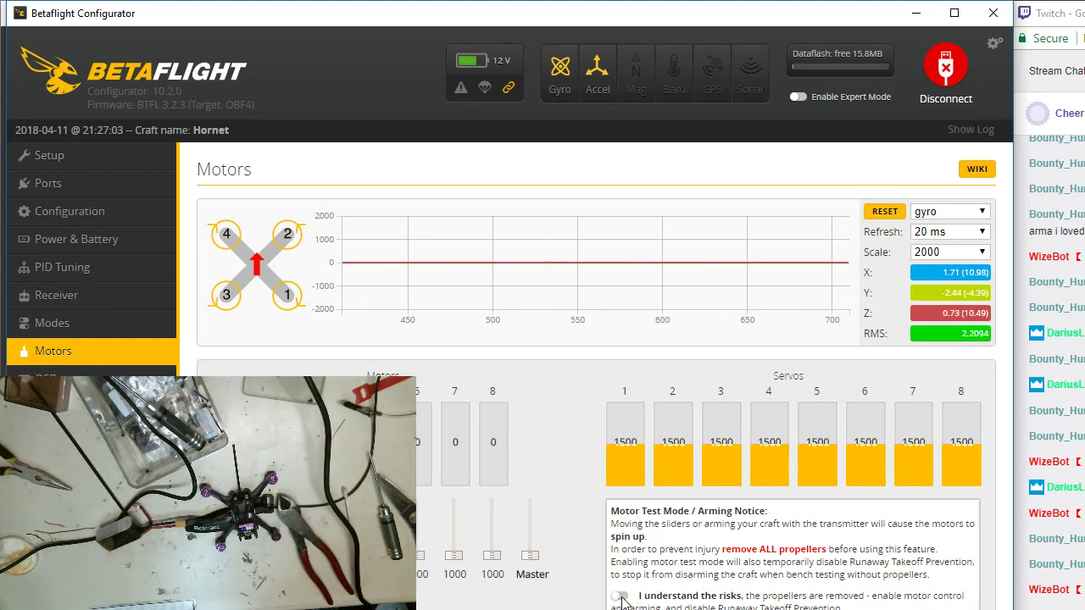